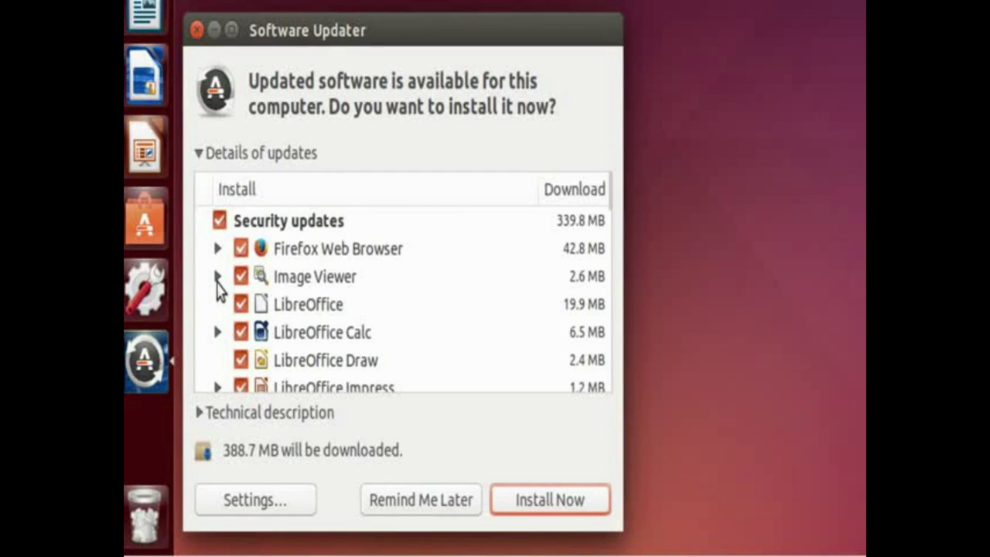
# - Expand the Firefox Web Browser security update to list its packages
pyautogui.click(217, 278)
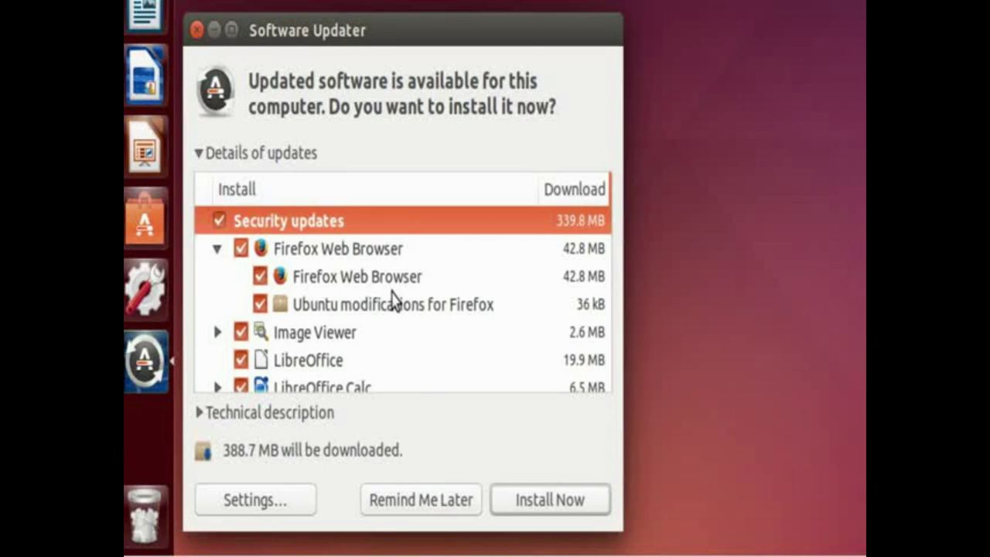
pyautogui.moveTo(612, 214)
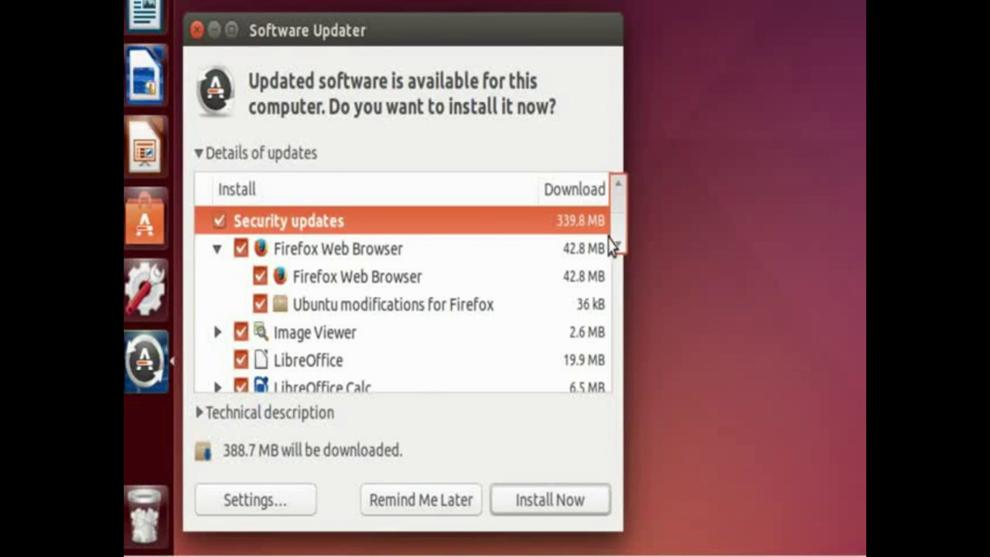
pyautogui.scroll(-3, 616, 246)
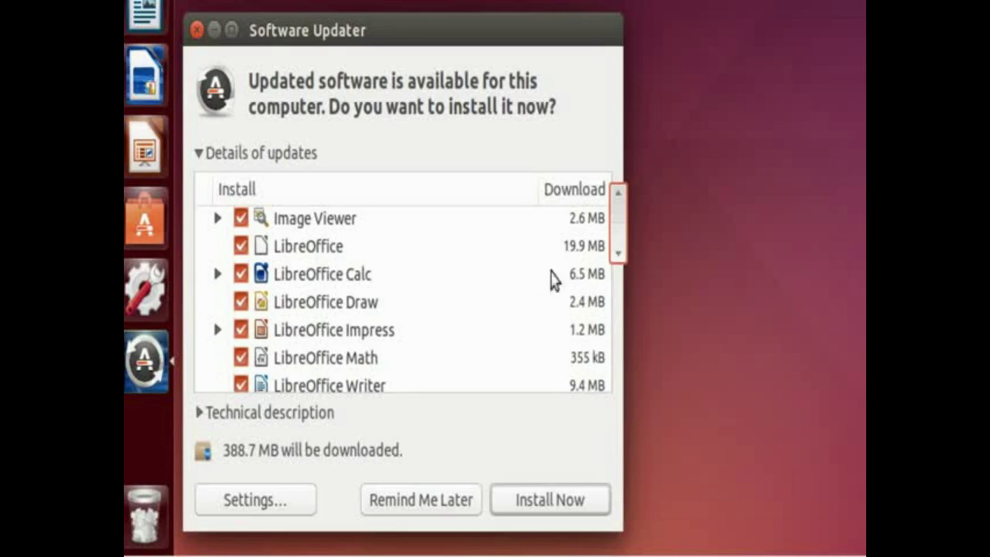
# - Expand the Image Viewer update, scroll through its packages, then collapse it again
pyautogui.click(218, 218)
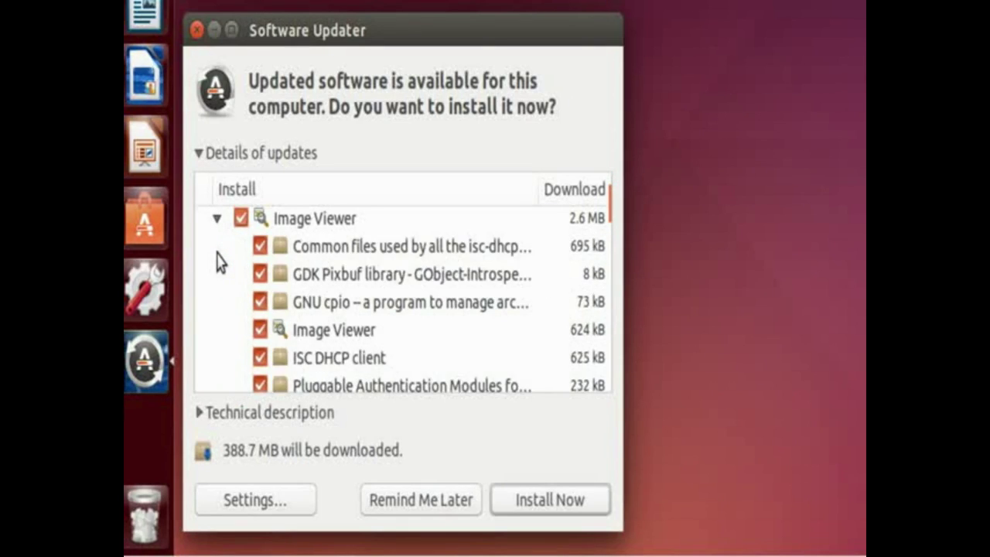
pyautogui.moveTo(616, 256)
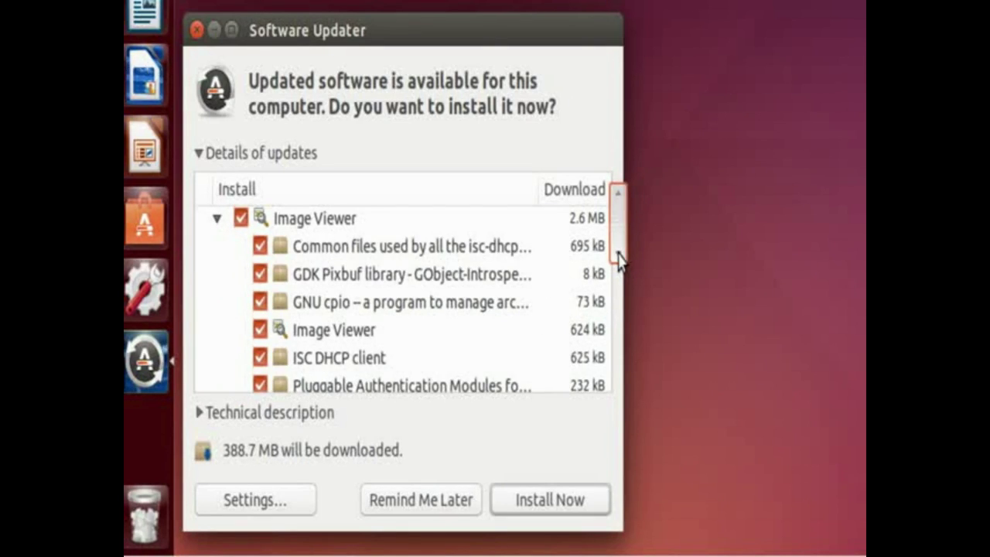
pyautogui.scroll(1, 352, 238)
pyautogui.scroll(3, 348, 255)
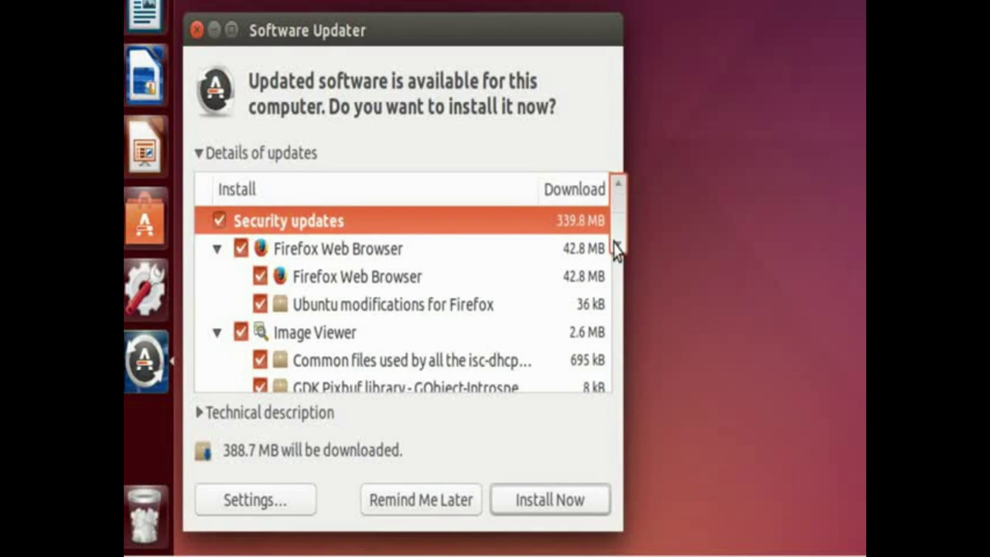
pyautogui.scroll(-3, 617, 252)
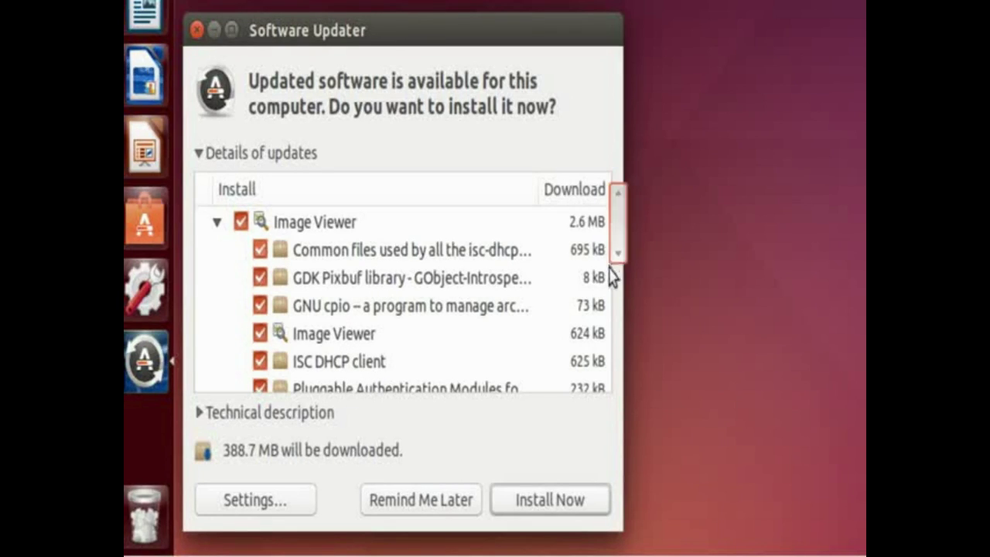
pyautogui.moveTo(615, 259); pyautogui.dragTo(611, 298)
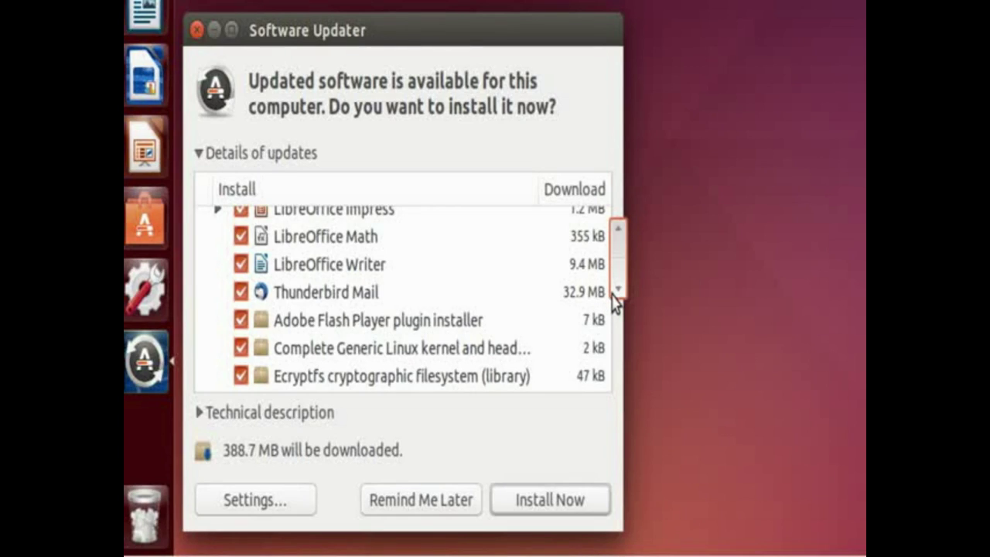
pyautogui.scroll(10, 612, 286)
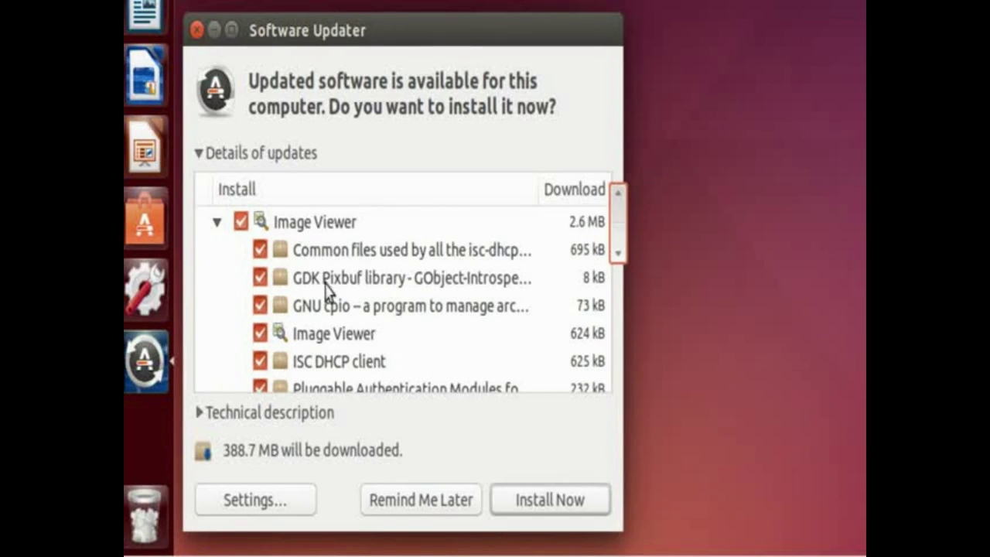
pyautogui.press('Left')
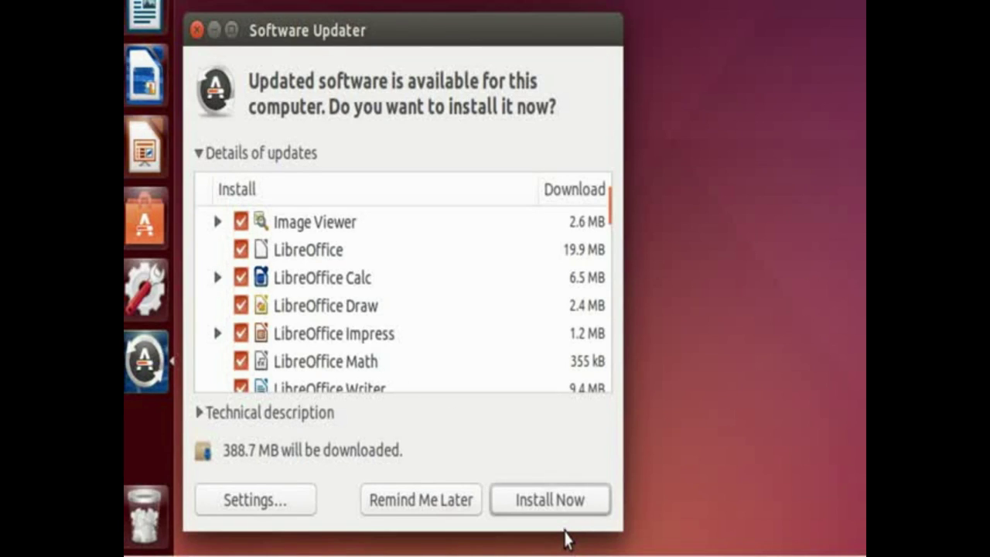
pyautogui.press('Tab')
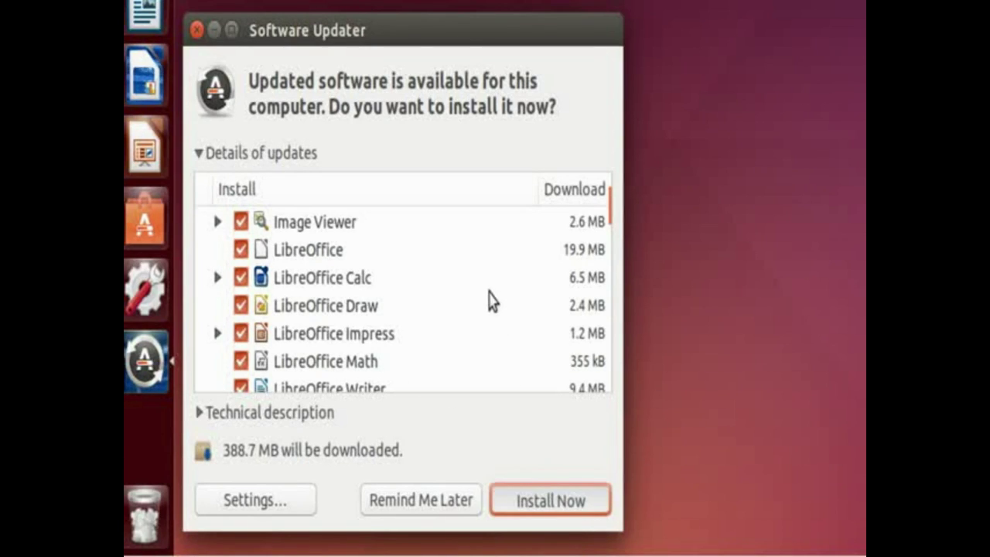
# - Start installing the selected updates and bring the whole authentication prompt into view
pyautogui.press('Return')
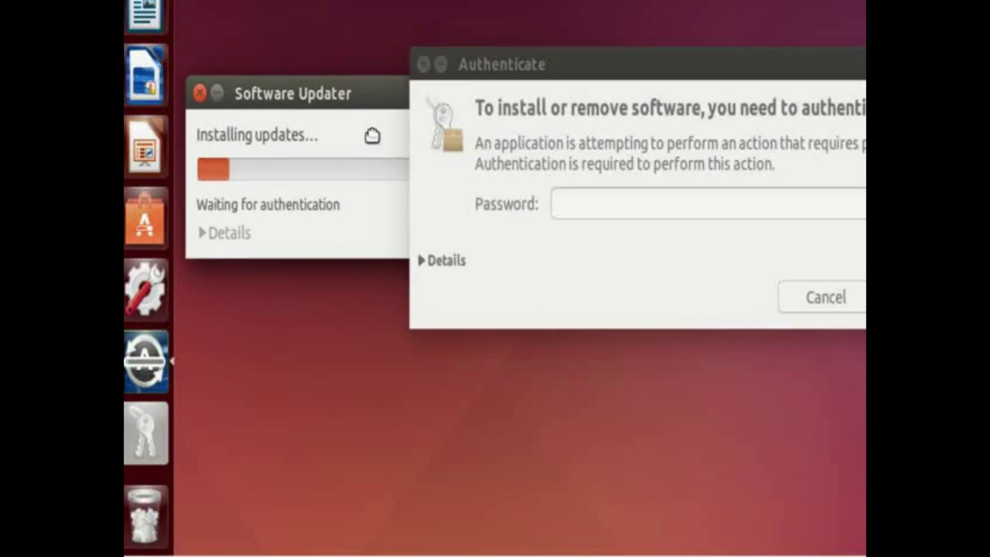
pyautogui.moveTo(372, 137); pyautogui.dragTo(371, 159)
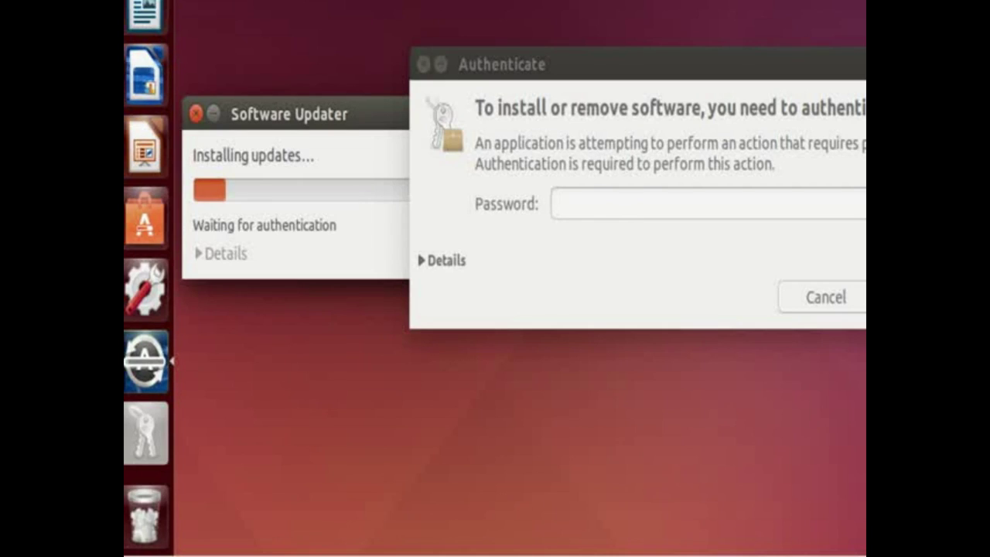
pyautogui.moveTo(624, 112); pyautogui.dragTo(453, 214)
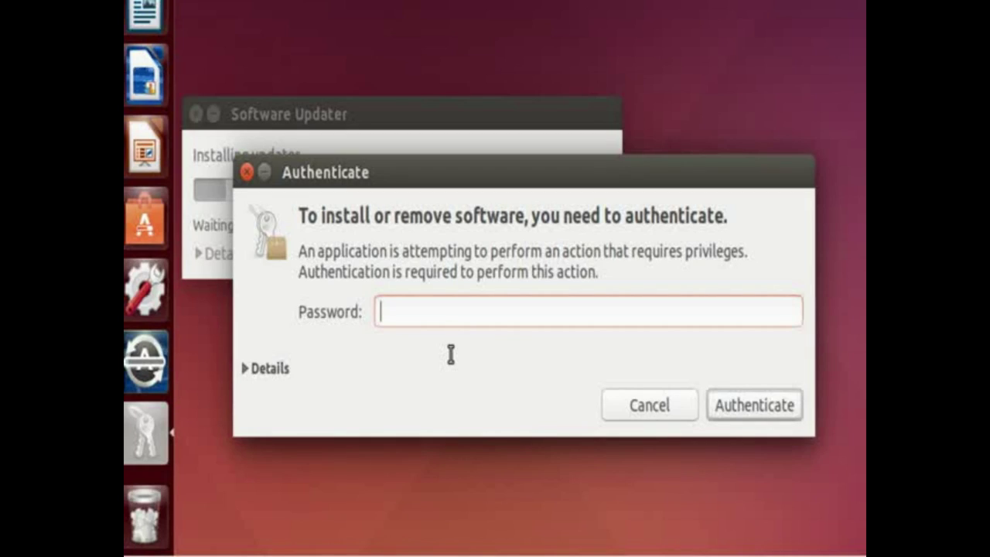
# - Enter the account password, retyping it after the first attempt is rejected
pyautogui.write('********')
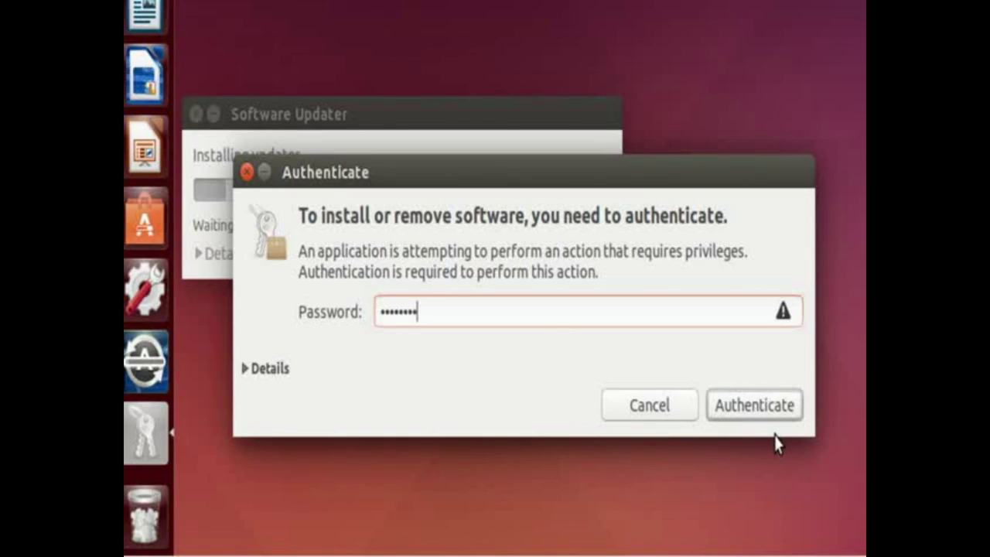
pyautogui.press('Return')
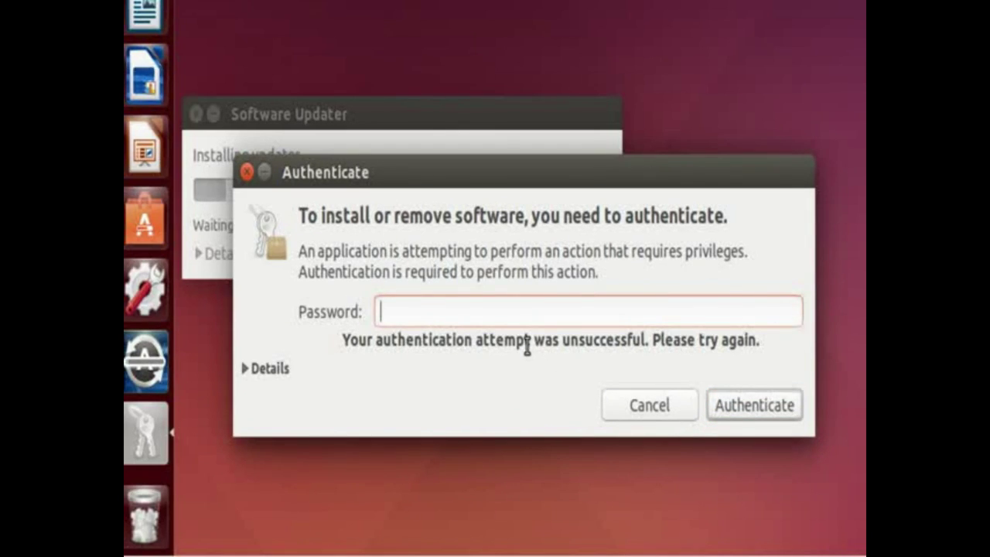
pyautogui.write('••••••')
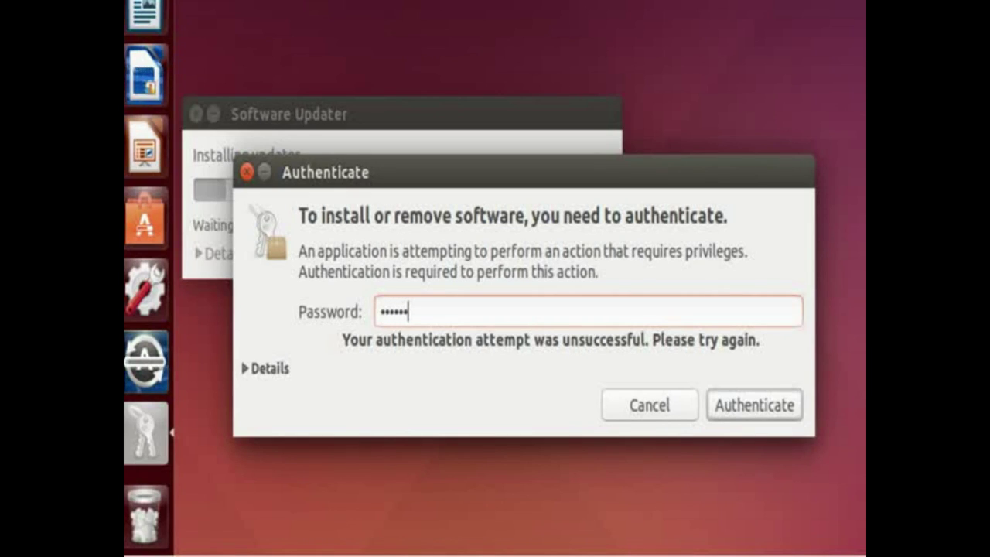
pyautogui.write('••')
pyautogui.press('Return')
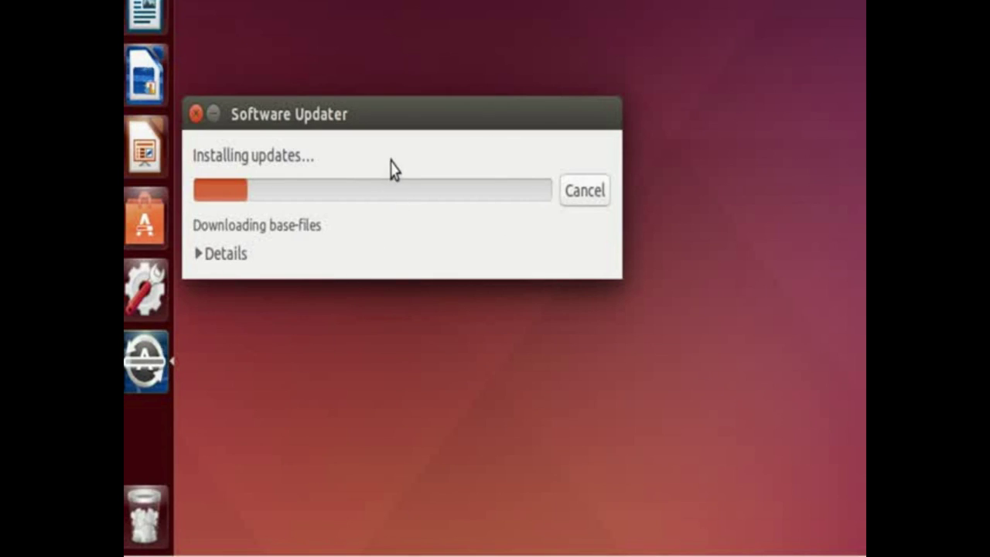
# - Move the update progress window lower and let the download run until it fails
pyautogui.moveTo(390, 169); pyautogui.dragTo(393, 199)
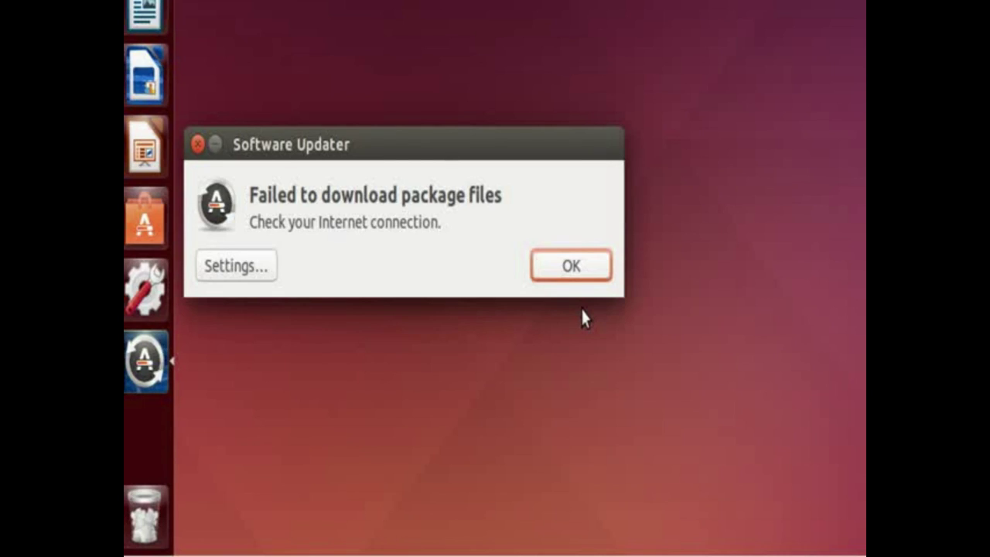
# - Dismiss the 'Failed to download package files' error and bring up the Dash
pyautogui.click(574, 267)
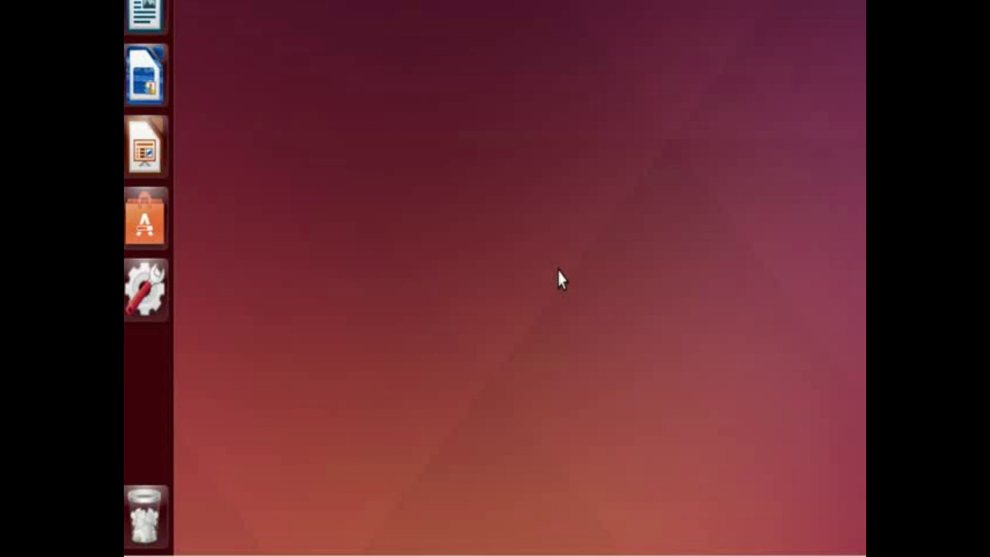
pyautogui.press('super')
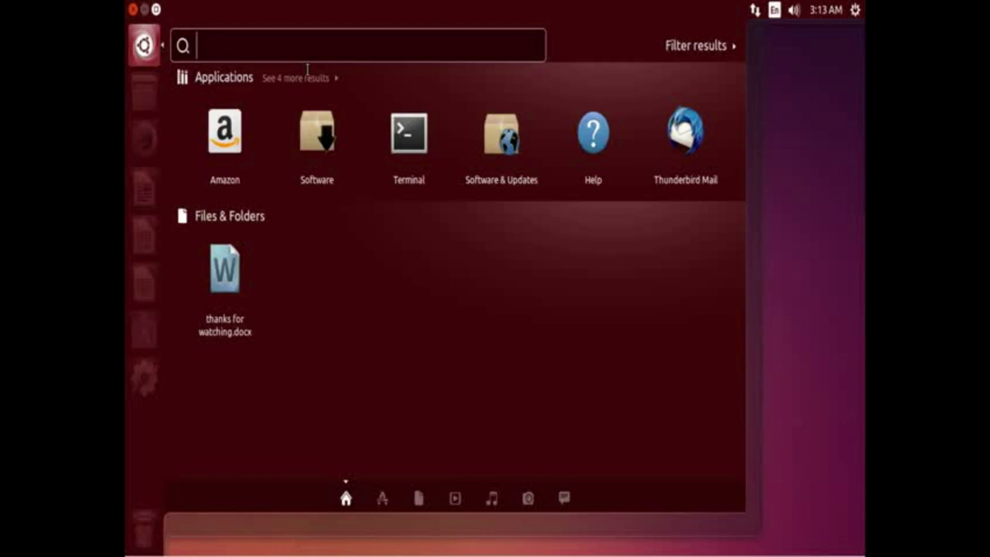
# - Search the Dash for 'updater' and launch Software Updater
pyautogui.write('updater')
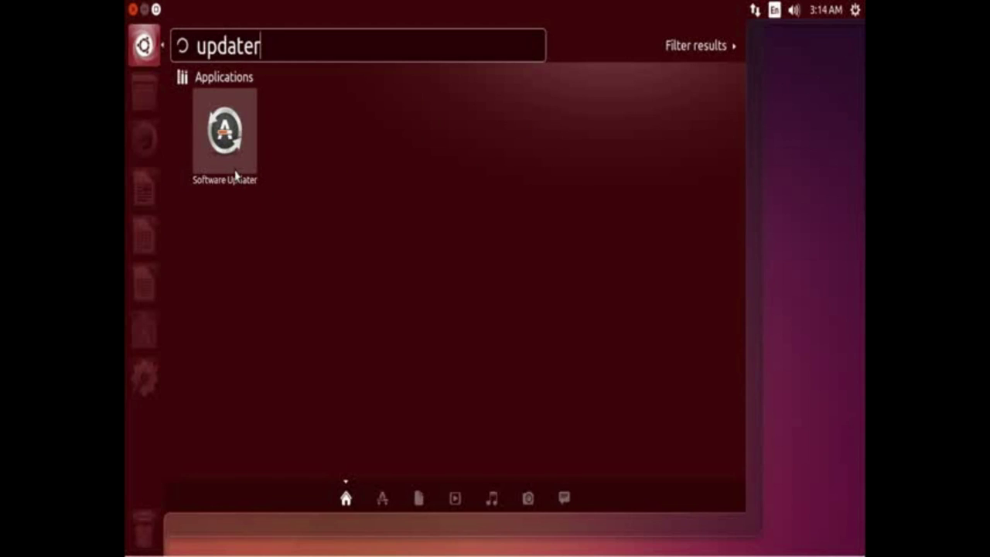
pyautogui.click(224, 136)
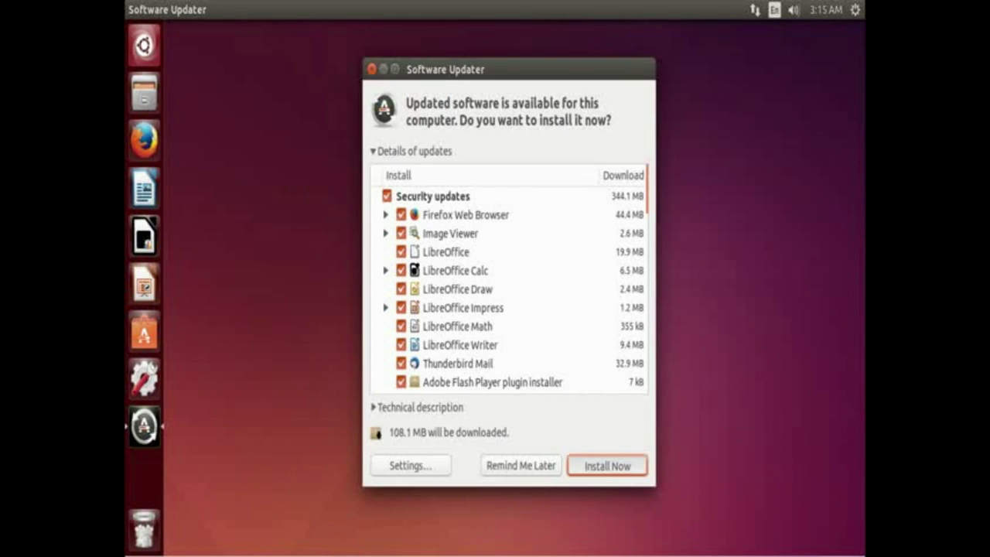
# - Start installing the updates and enter the account password, correcting a typo
pyautogui.press('Return')
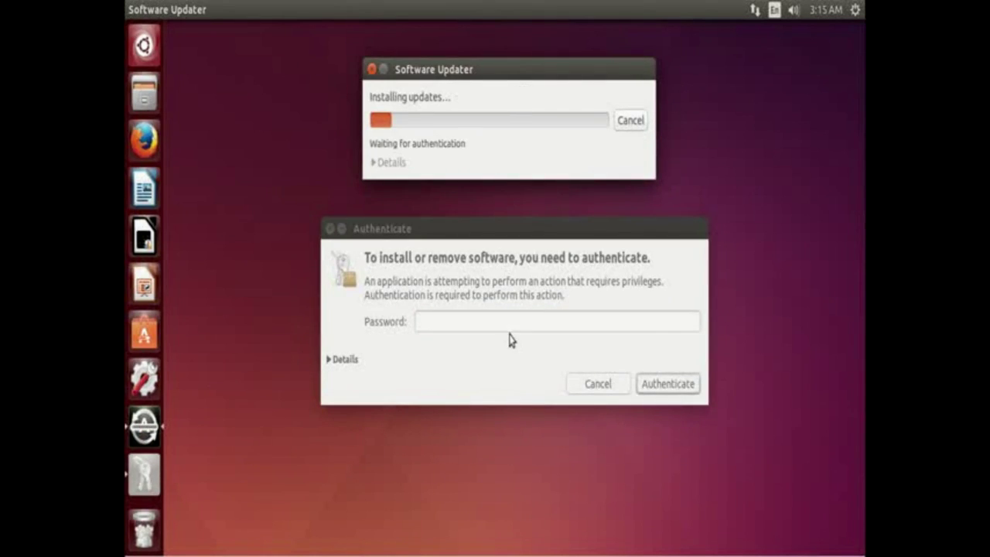
pyautogui.click(514, 350)
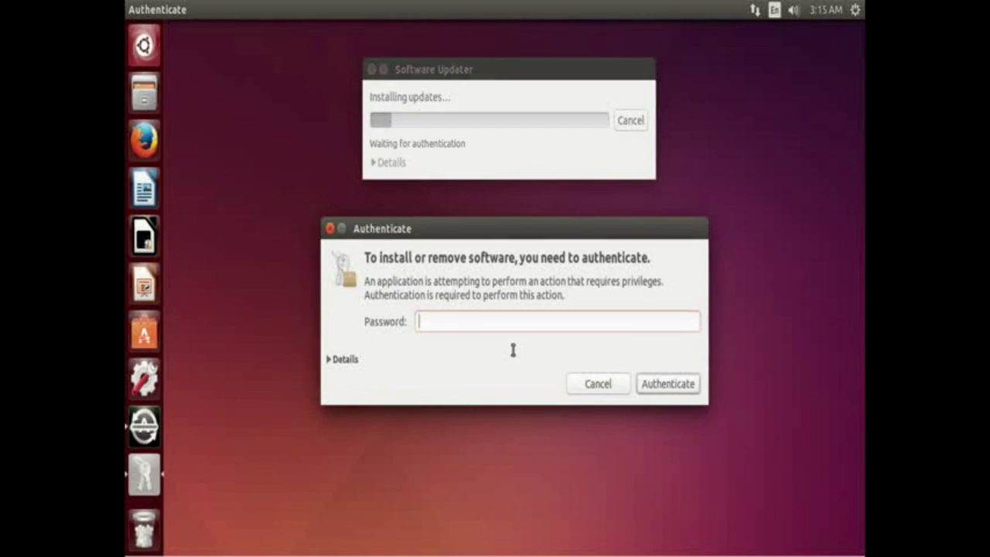
pyautogui.write('•••••')
pyautogui.press('BackSpace')
pyautogui.press('BackSpace')
pyautogui.write('•••••')
pyautogui.press('Return')
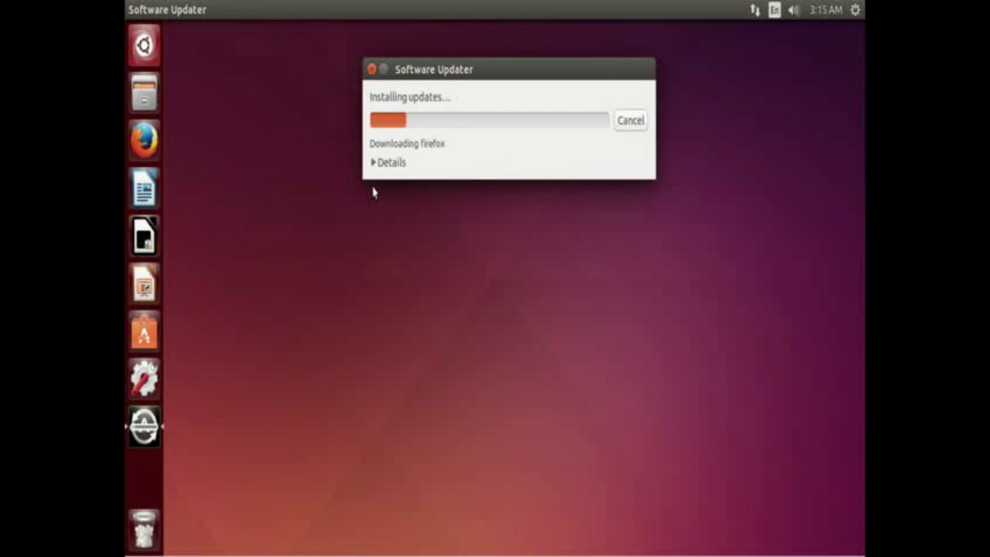
# - Expand Details in the Installing updates dialog to watch per-package download progress
pyautogui.click(374, 162)
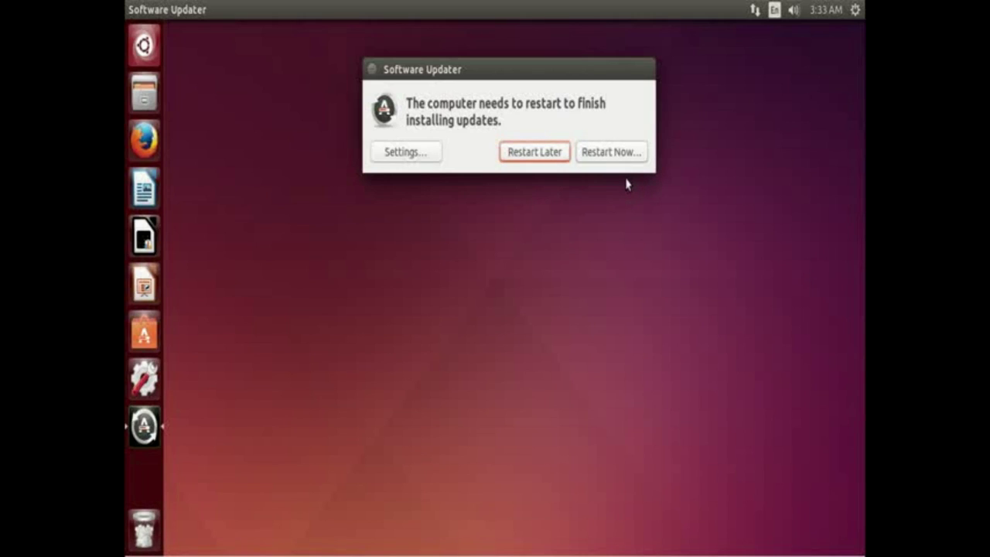
# - Choose Restart Now and confirm Restart in the Shut Down dialog
pyautogui.click(623, 155)
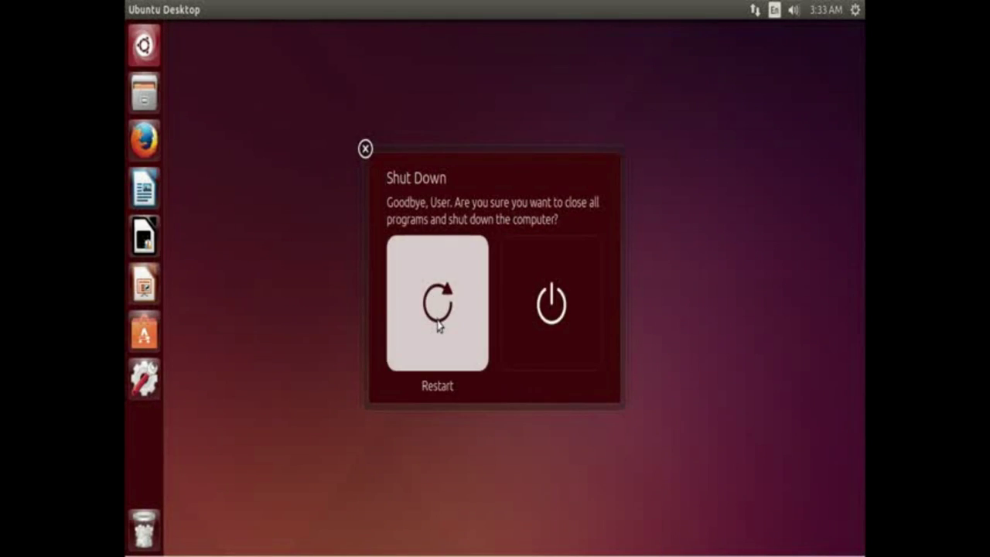
pyautogui.click(437, 326)
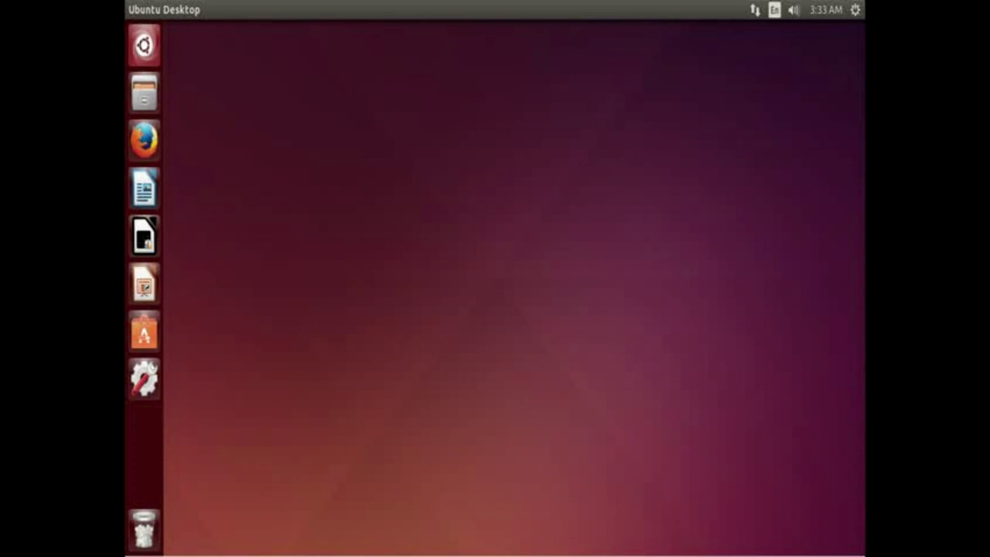